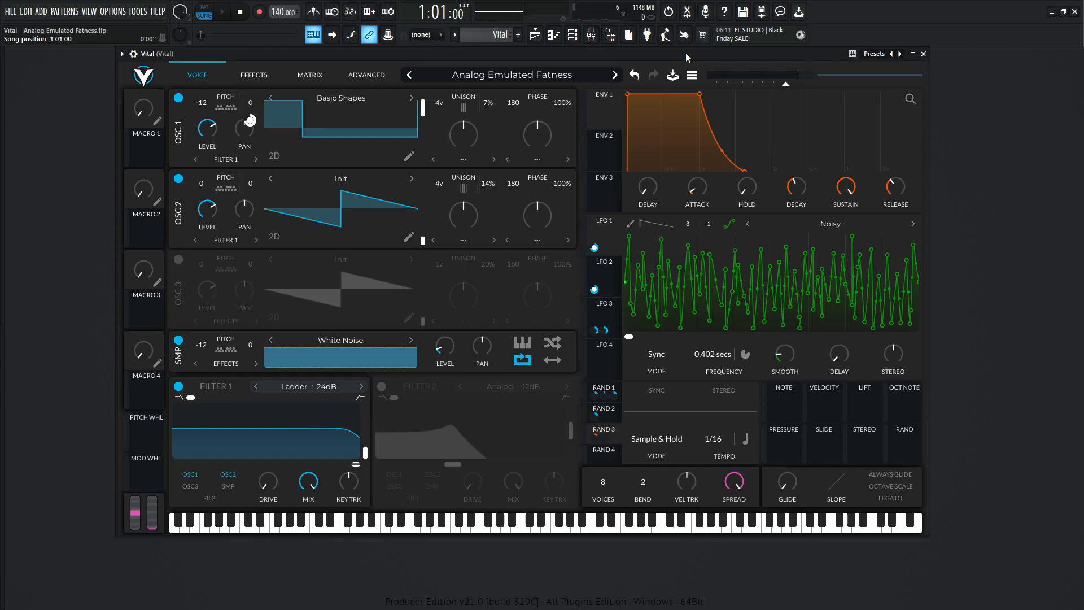
Review the modulation matrix sources, amounts and destinations, and play test notes from the voice view.
key("space")
left_click(305, 75)
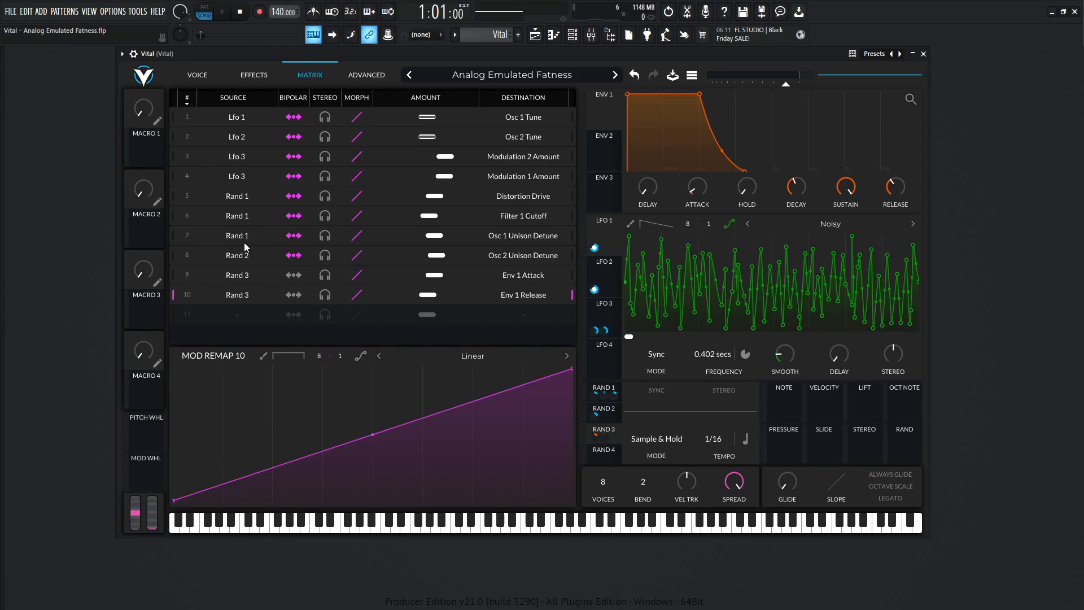
left_click(199, 75)
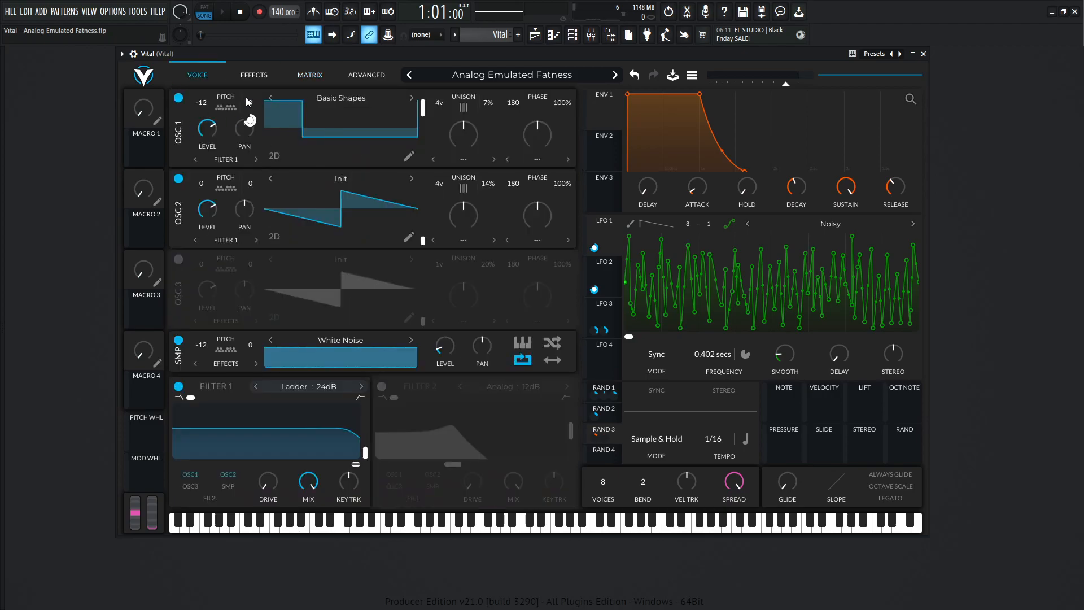
key("x")
key("x")
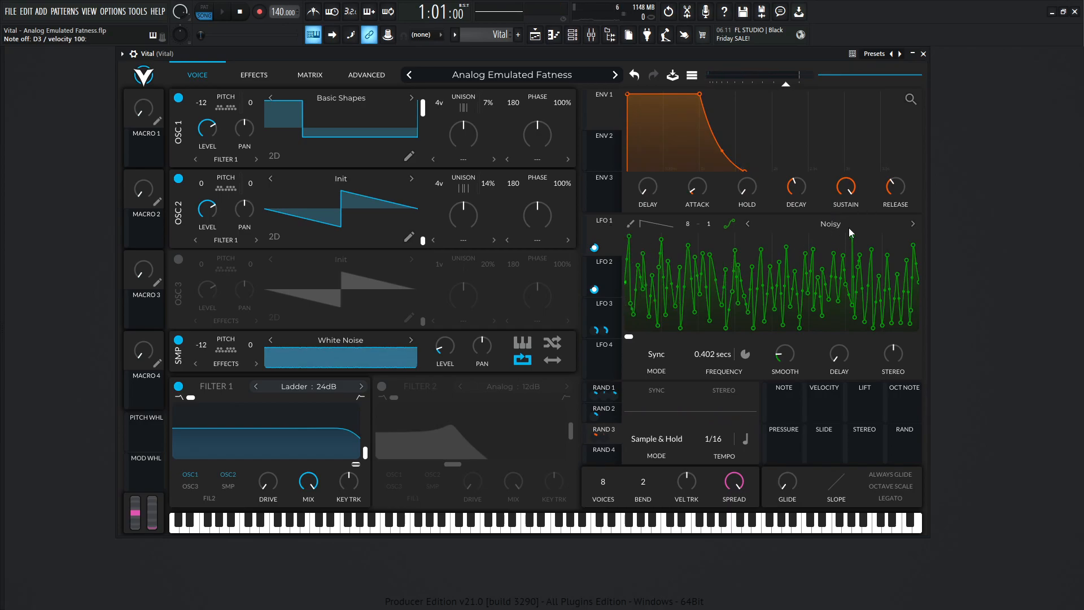
Compare the frequency settings of LFO 1, LFO 2 and LFO 3, inspect their modulation targets and audition the patch.
left_click(606, 270)
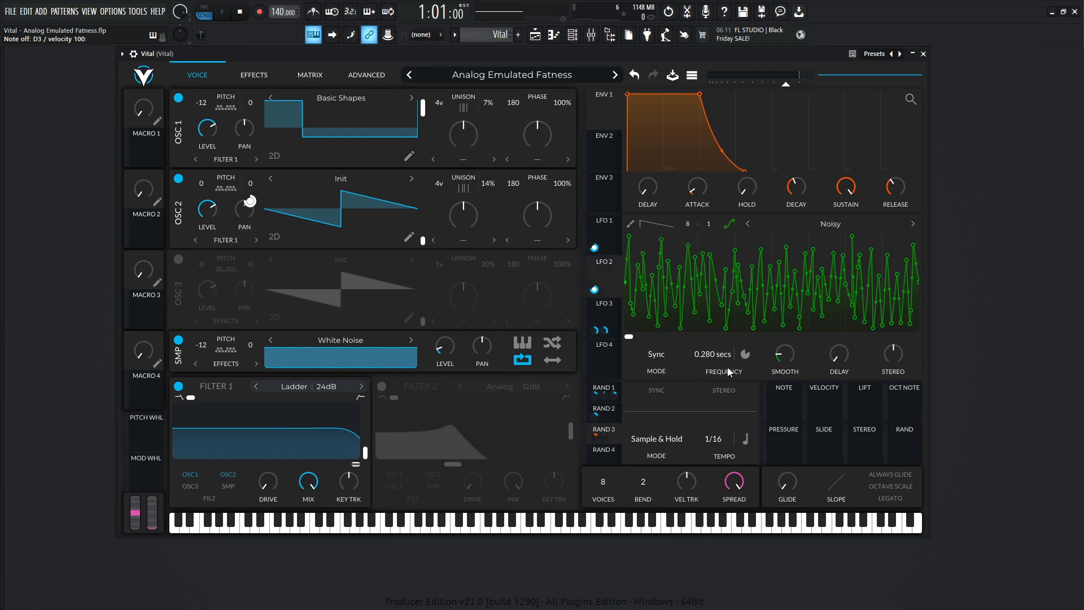
left_click(602, 232)
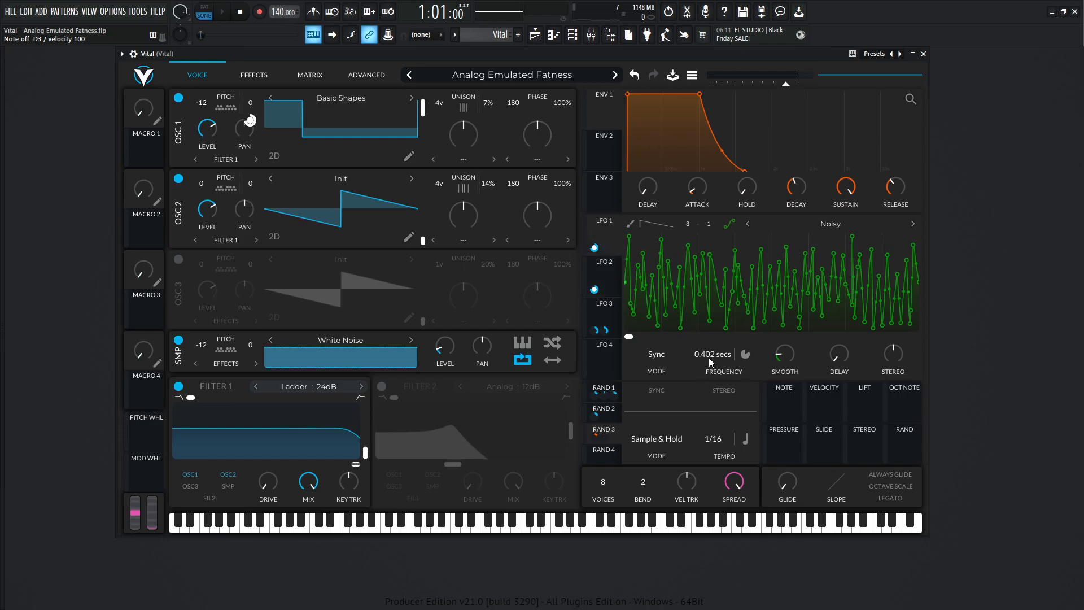
left_click(597, 266)
key("x")
left_click(607, 308)
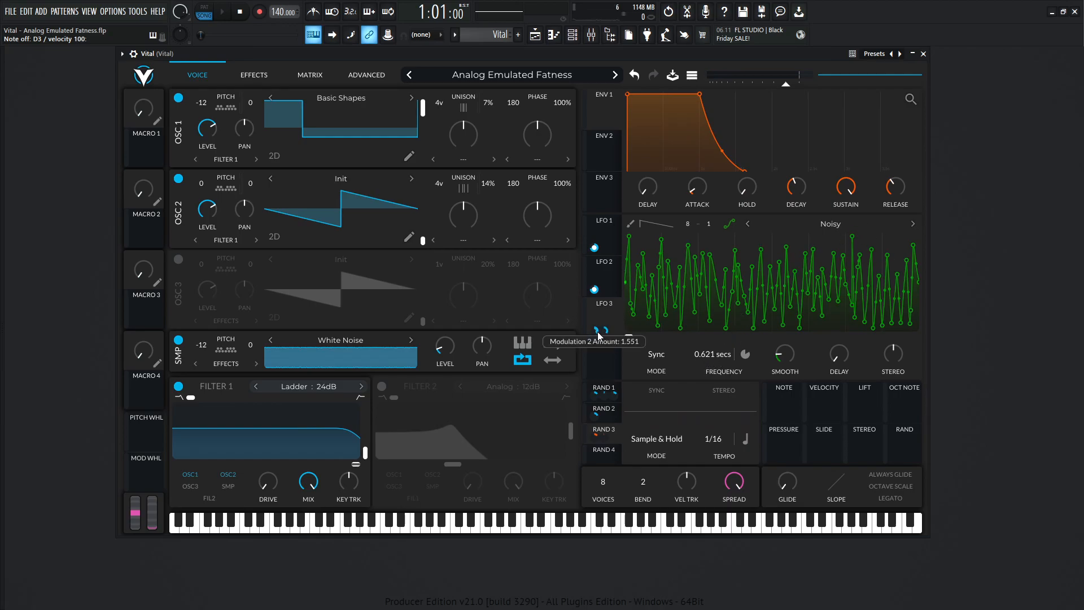
mouse_move(249, 119)
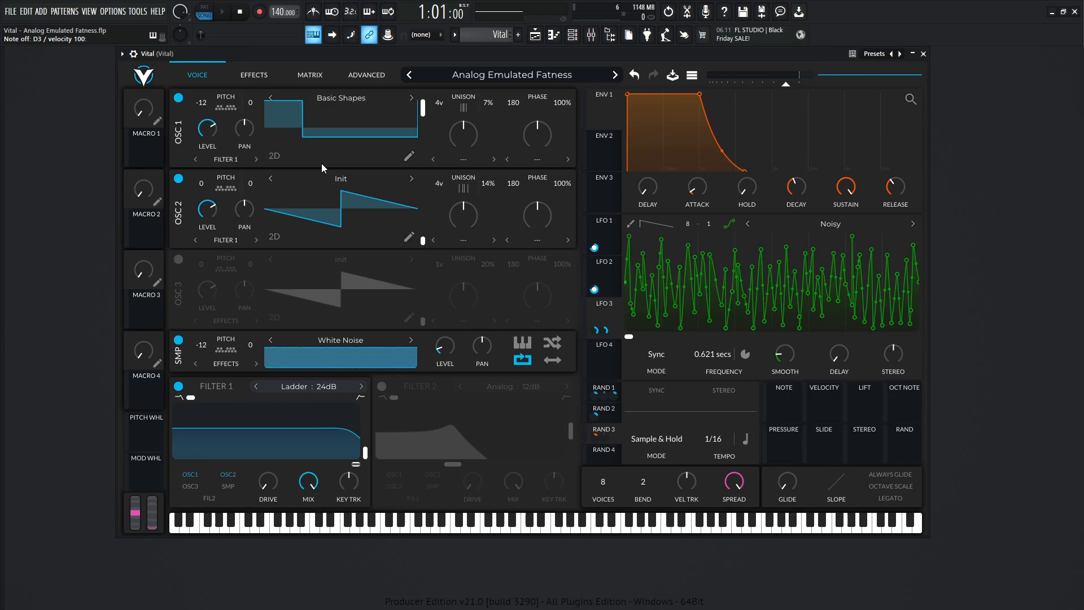
key("x")
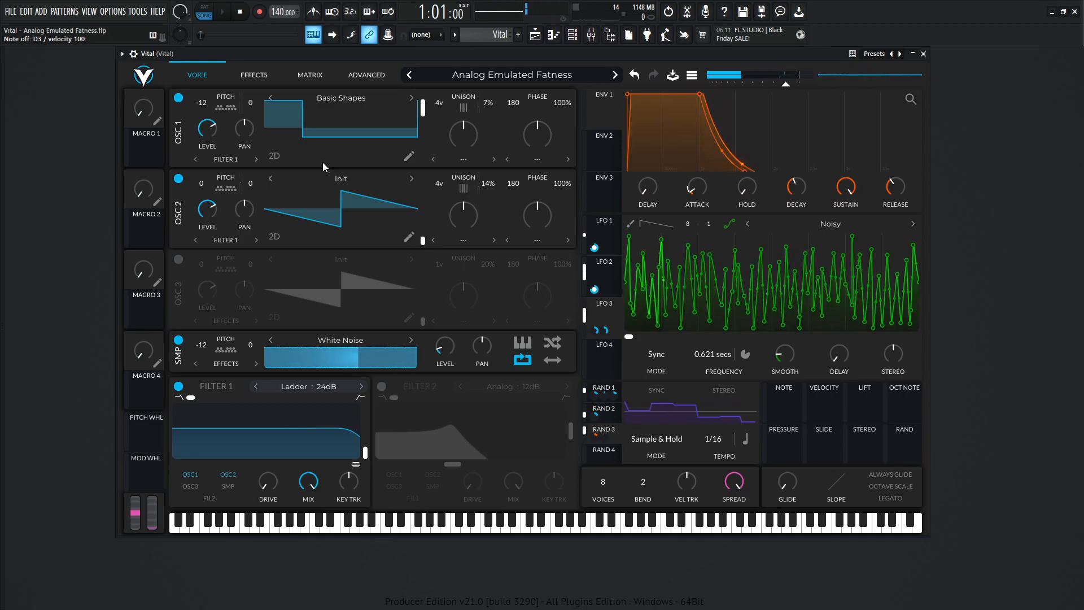
Inspect the Rand 1 and Rand 2 settings that modulate the oscillators' unison detune while playing test notes.
mouse_move(490, 120)
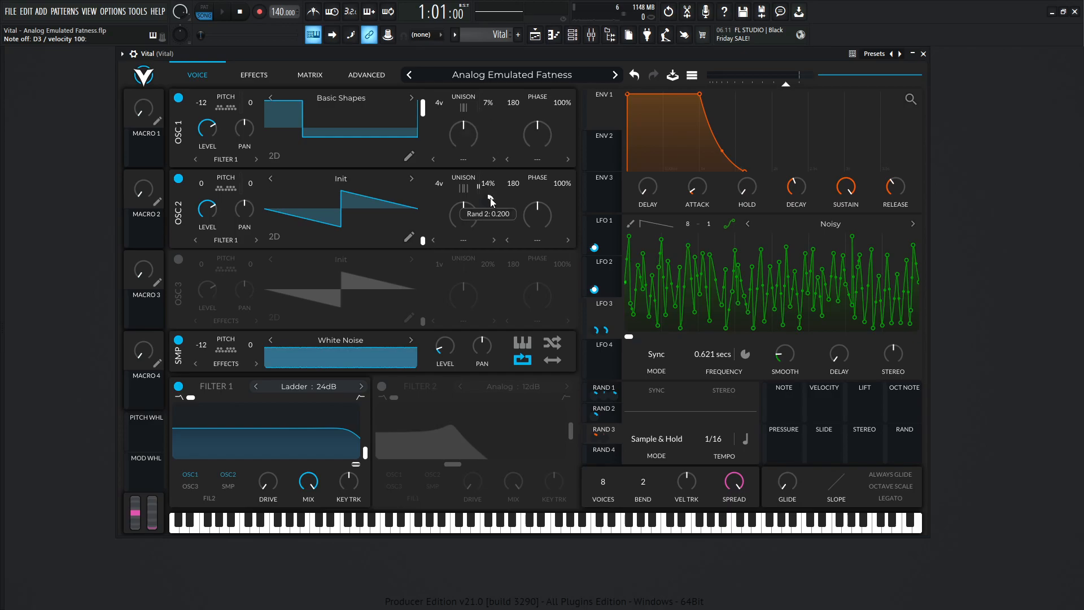
left_click(605, 391)
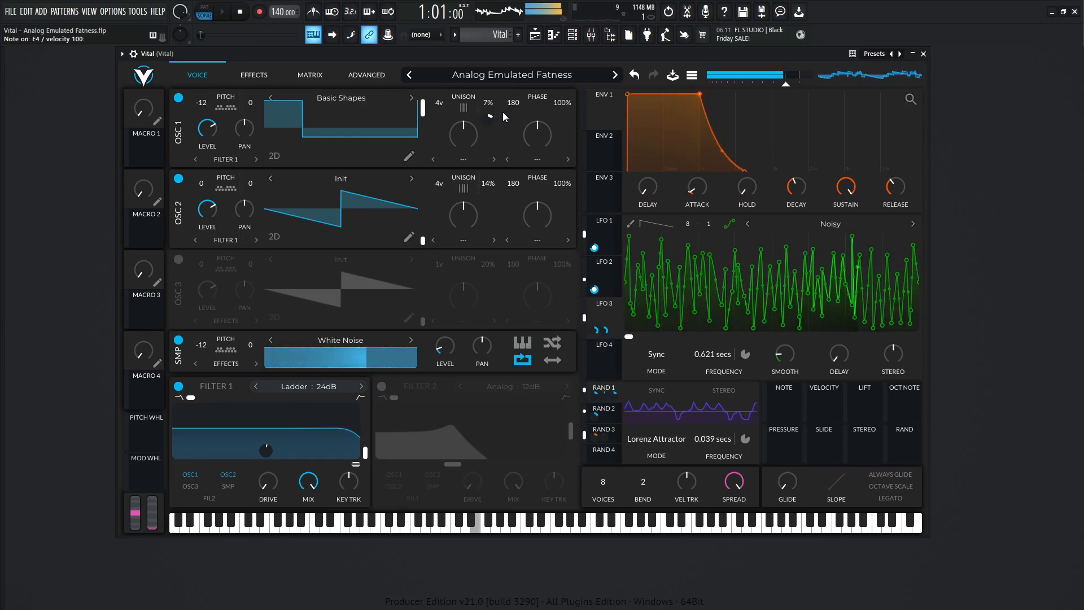
left_click(609, 415)
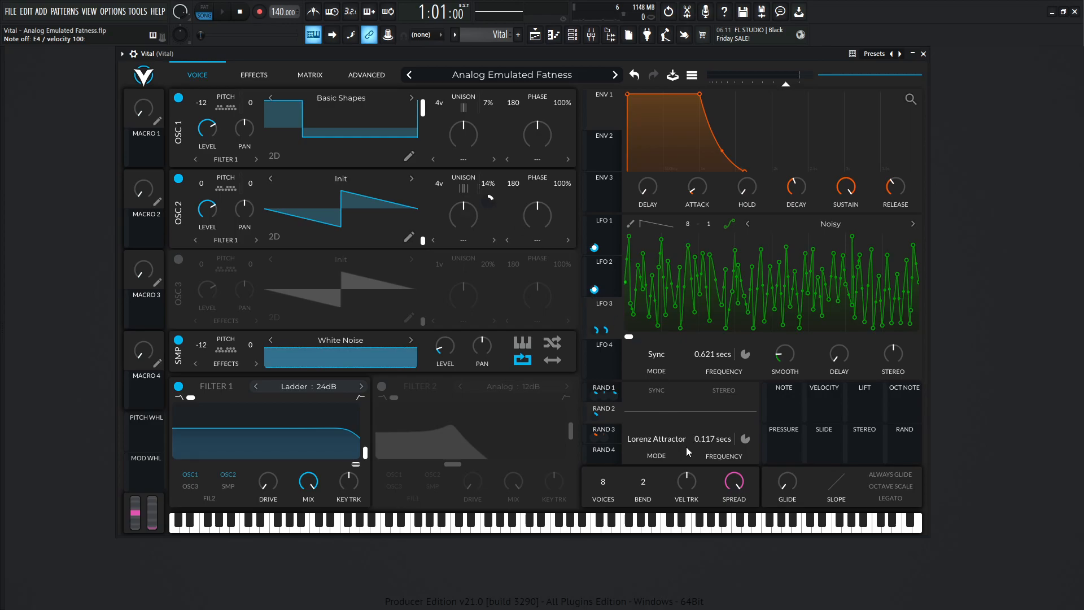
key("e")
key("c")
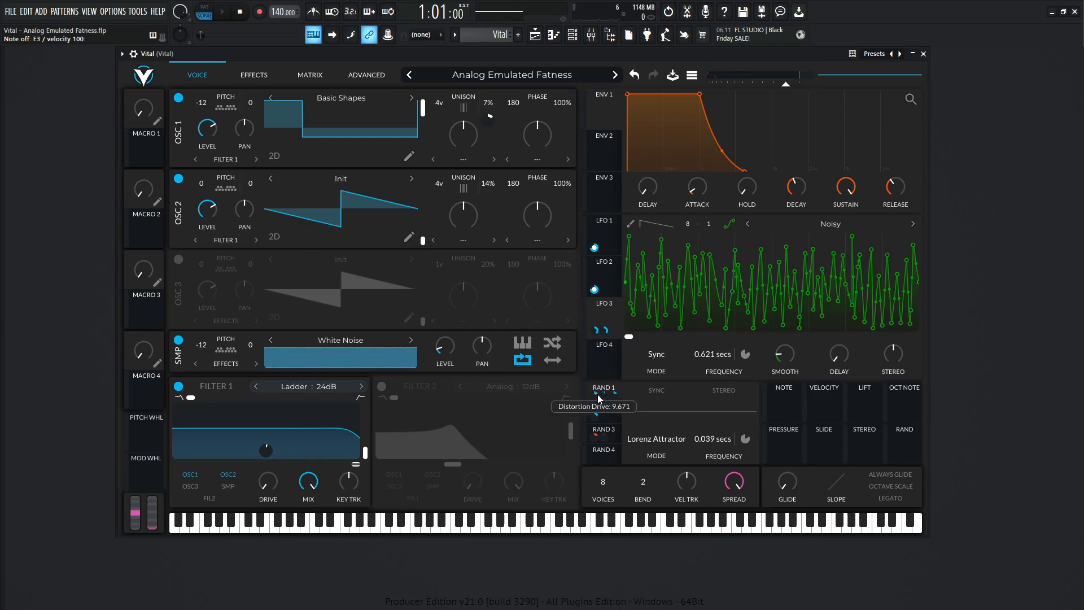
Examine the Soft Clip distortion and its Rand 1 drive modulation while playing a series of notes.
left_click(253, 75)
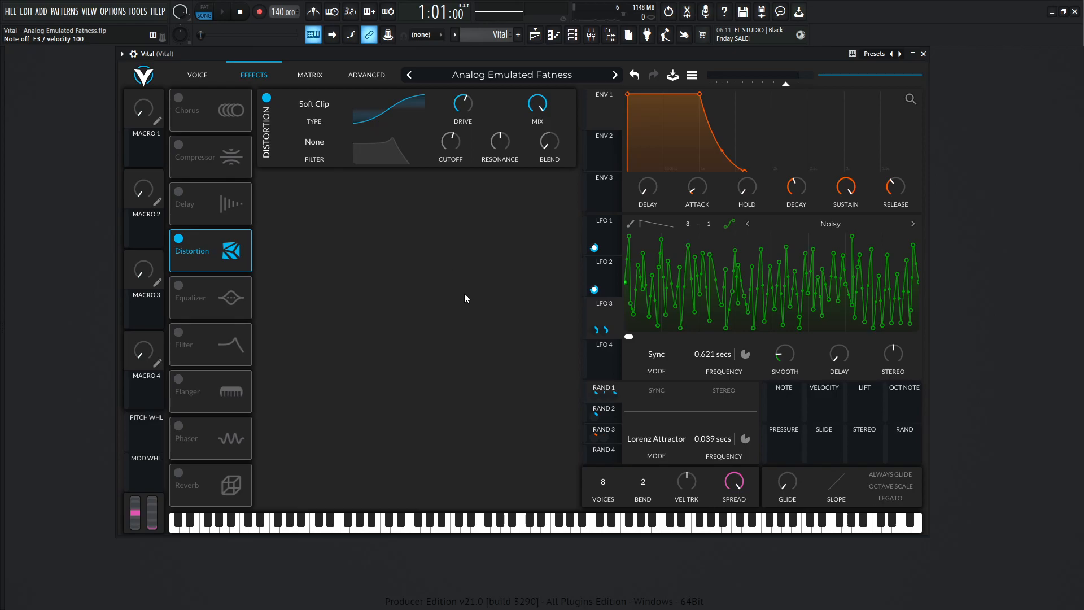
key("x")
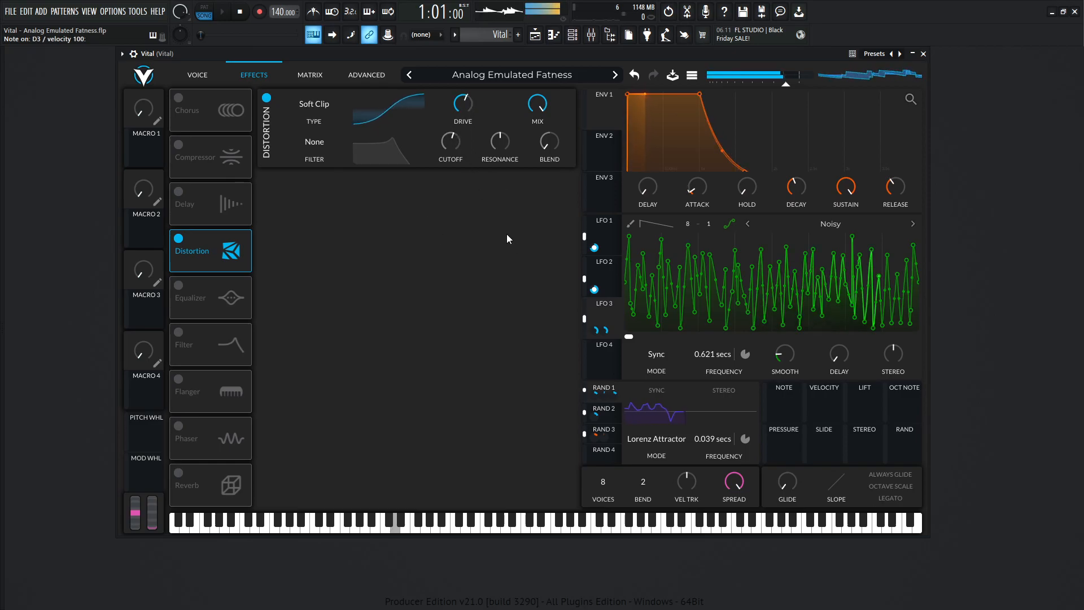
key("b")
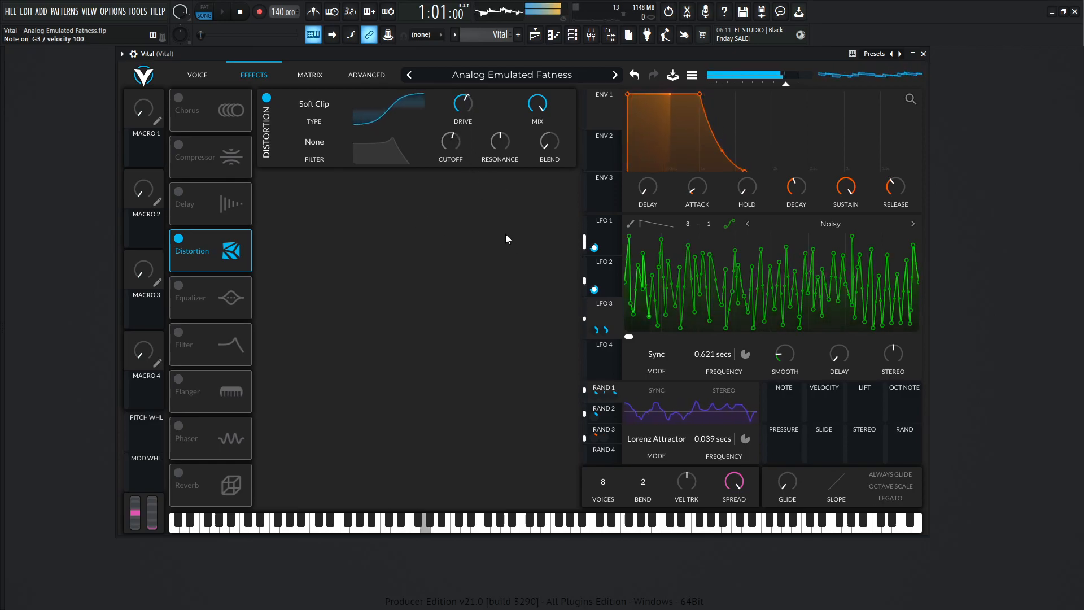
key("n")
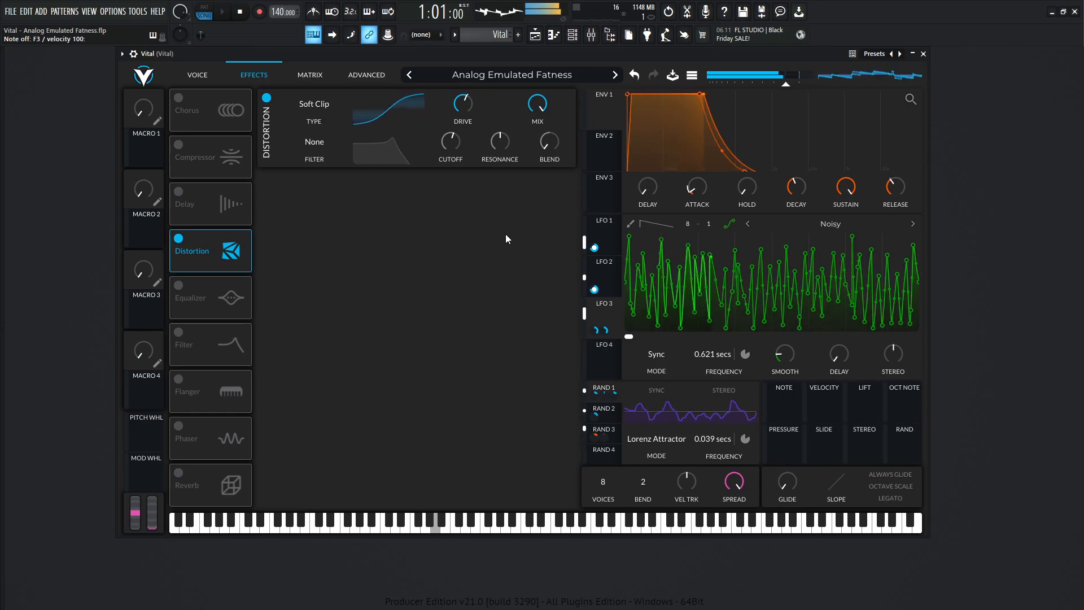
key("c")
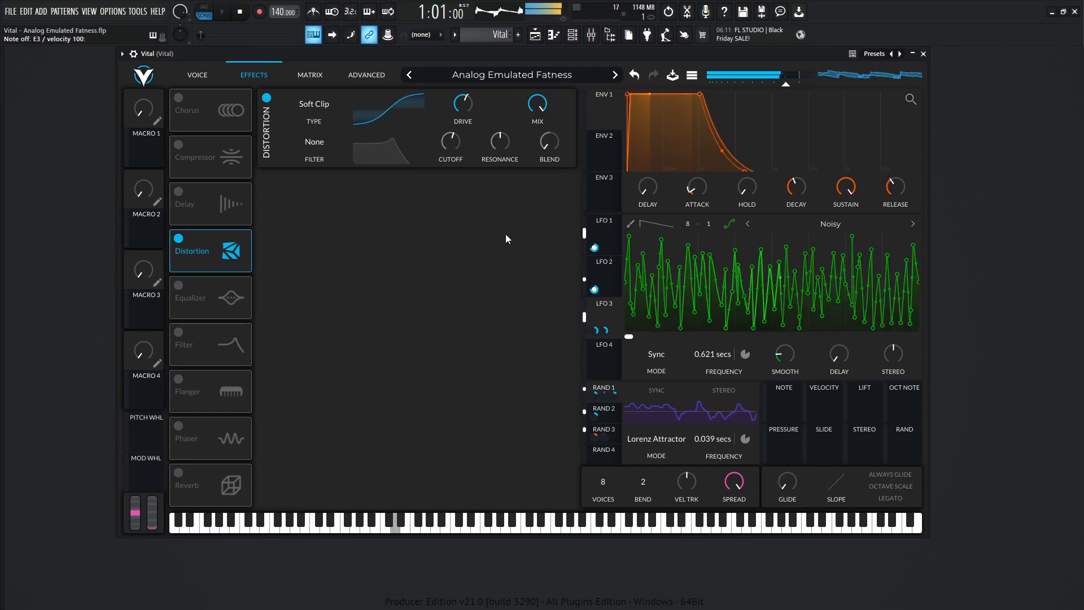
key("x")
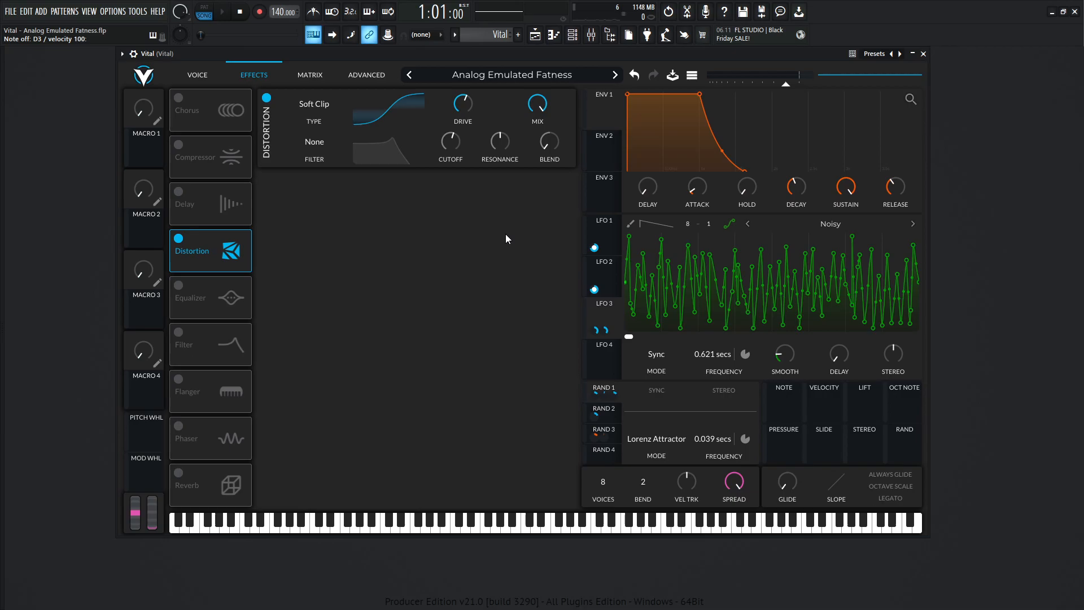
key("x")
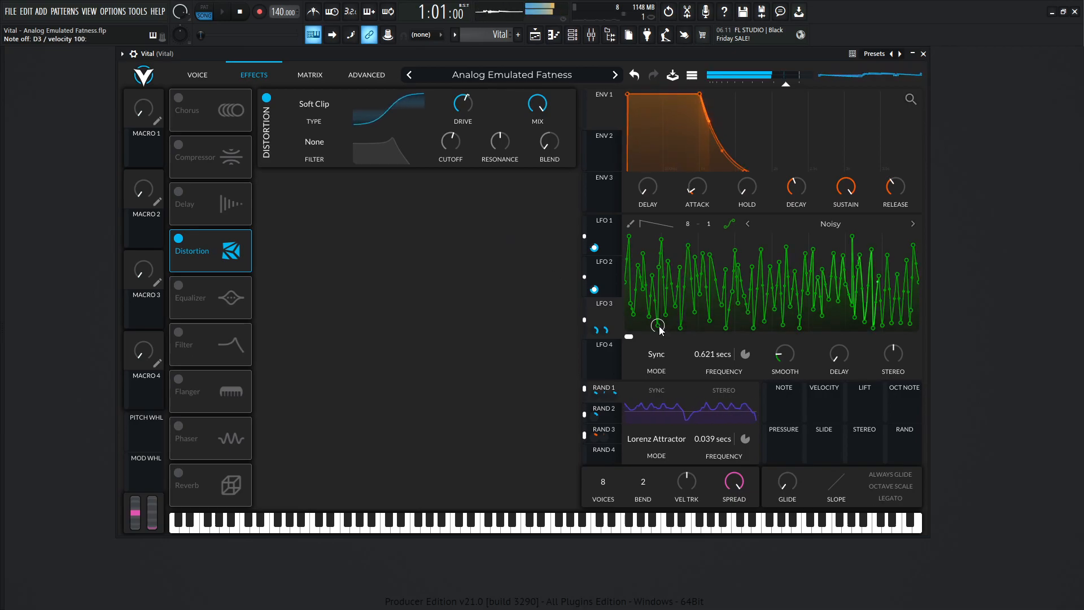
mouse_move(598, 394)
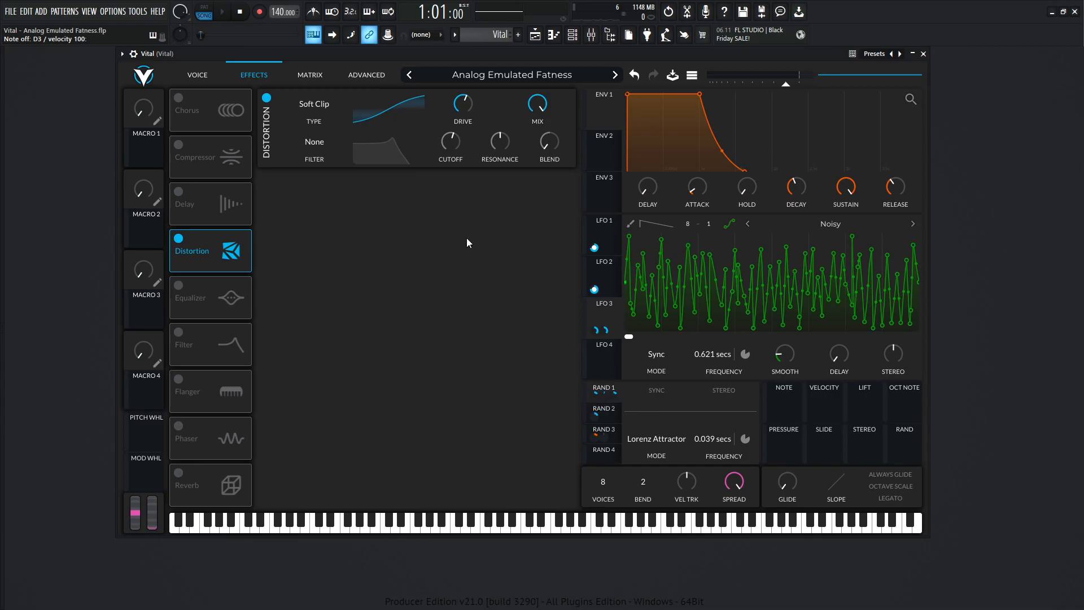
Inspect the Rand 1 modulation on the Filter 1 cutoff and audition it with several notes.
left_click(205, 74)
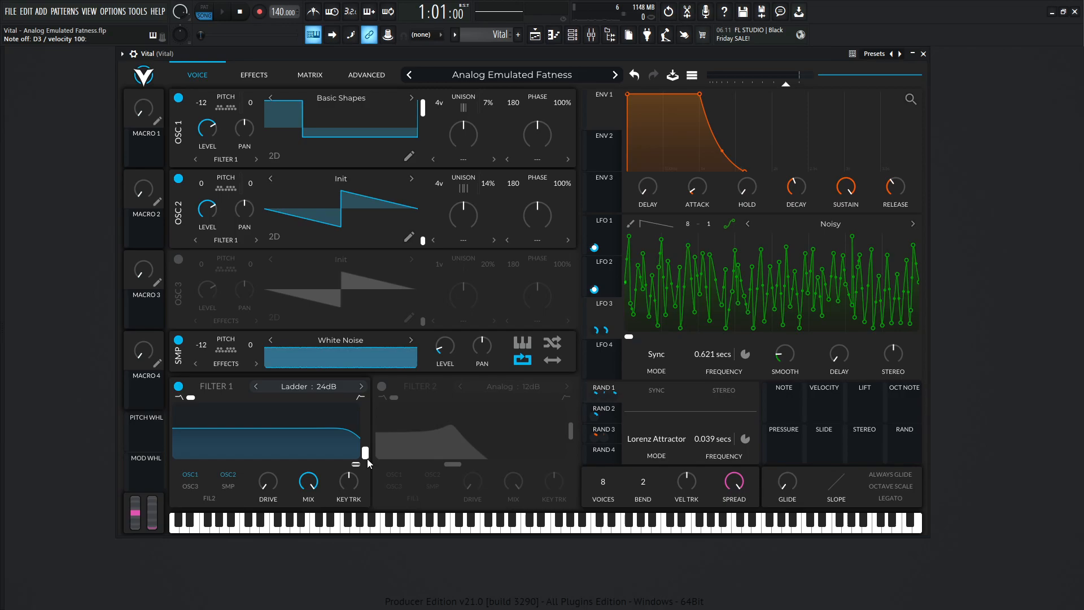
key("x")
key("x")
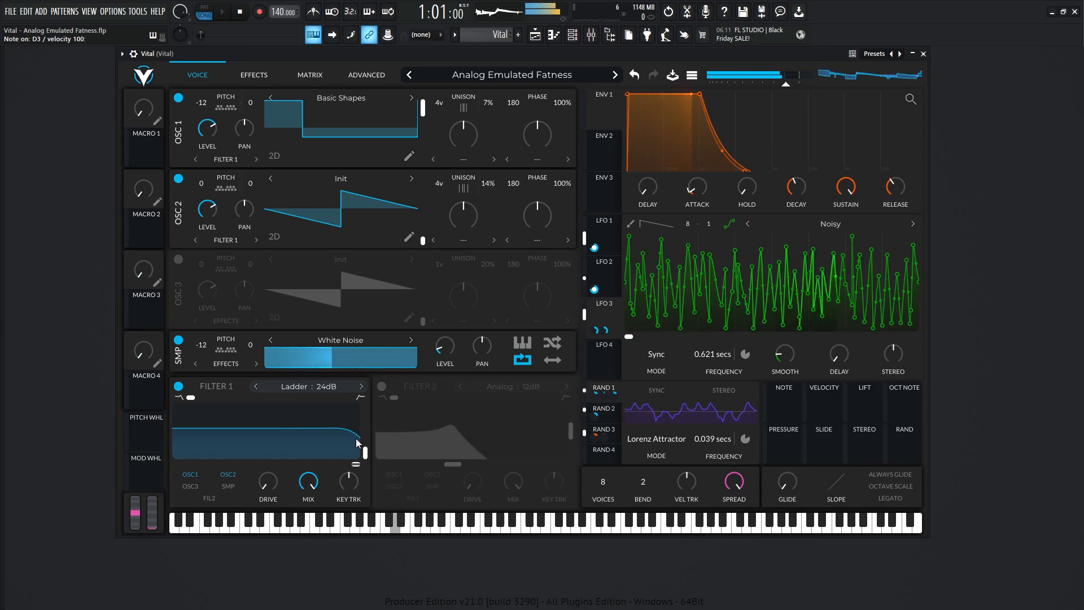
mouse_move(268, 450)
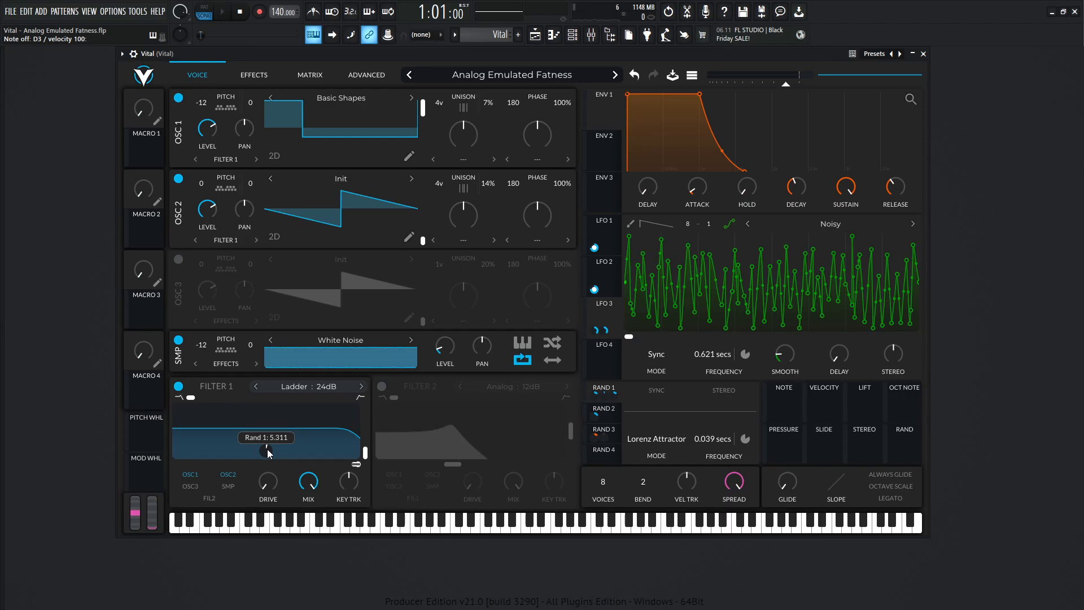
key("x")
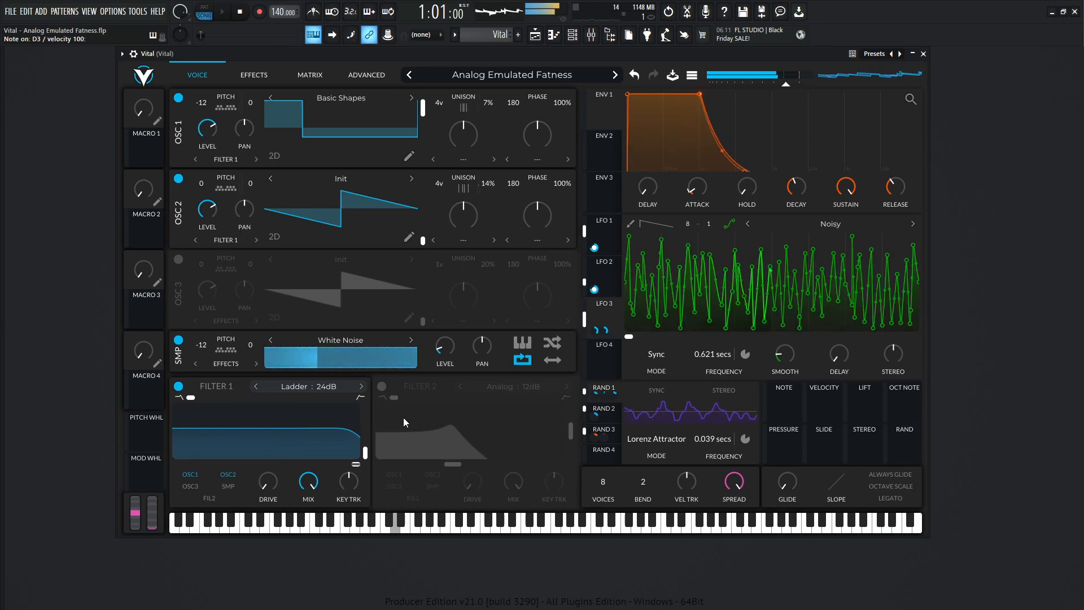
key("b")
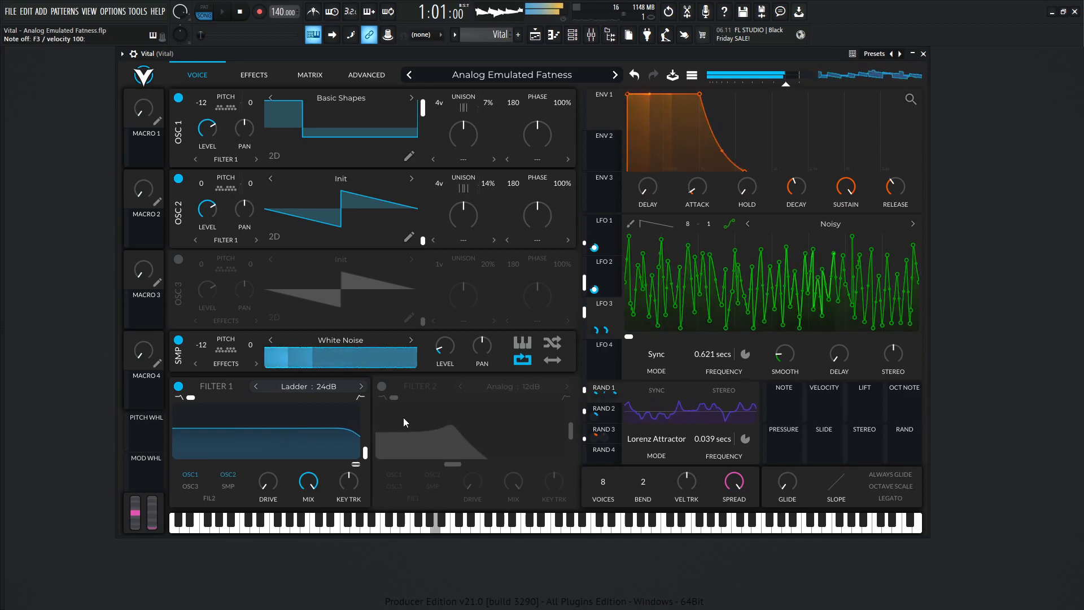
key("v")
key("n")
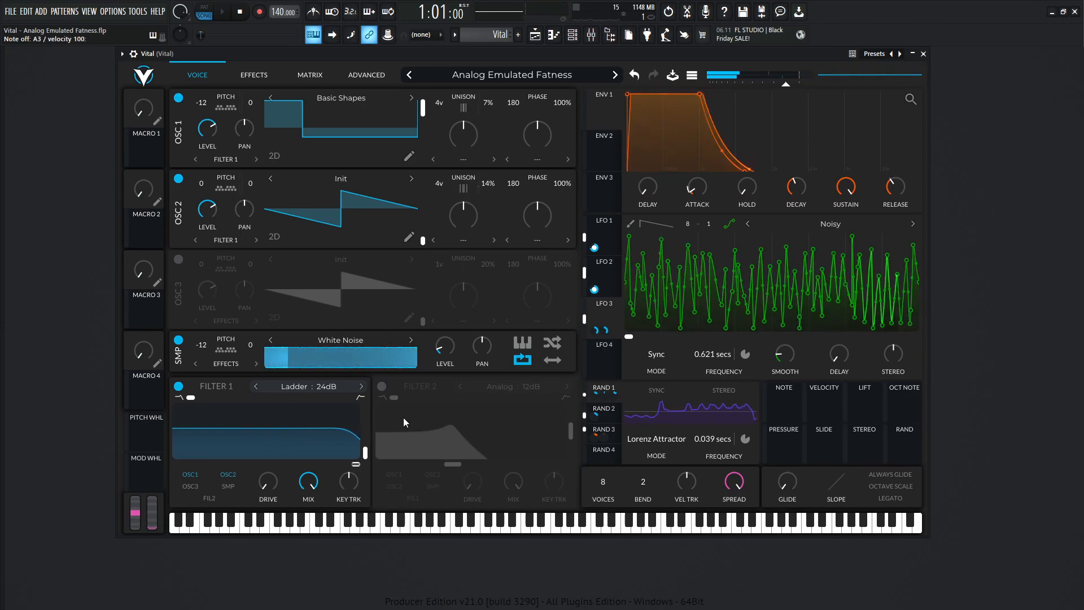
Inspect Rand 3 modulating the Env 1 attack and release, and play varied notes to hear it.
left_click(612, 429)
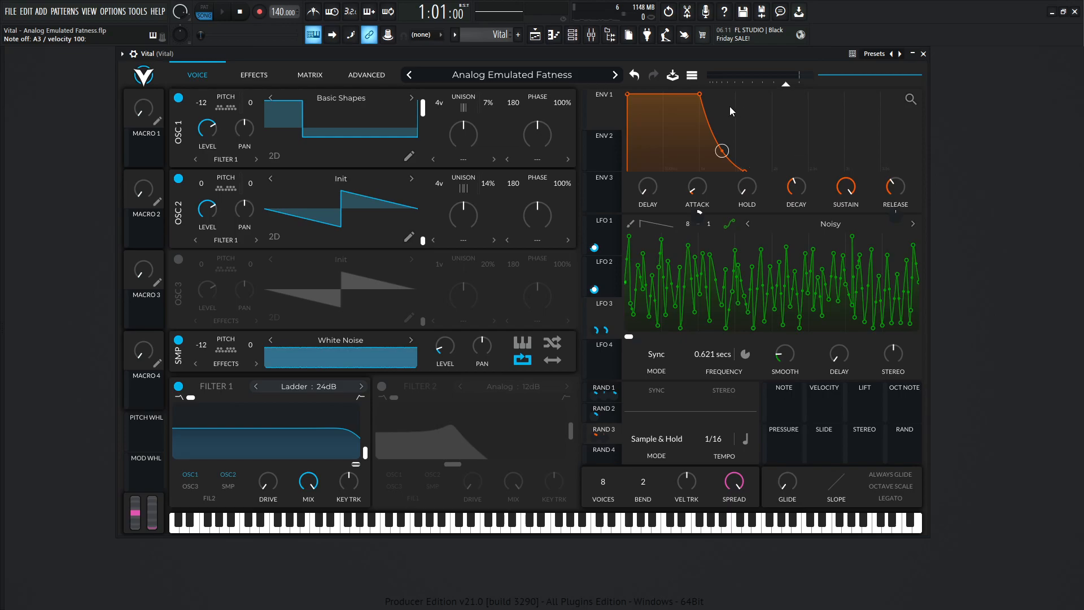
key("x")
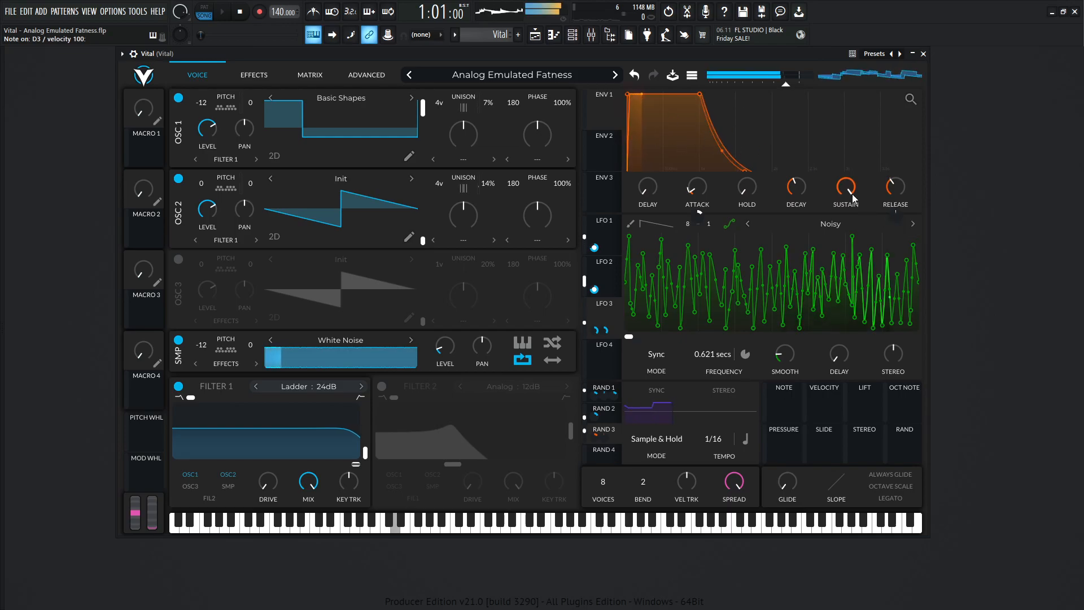
key("b")
key("n")
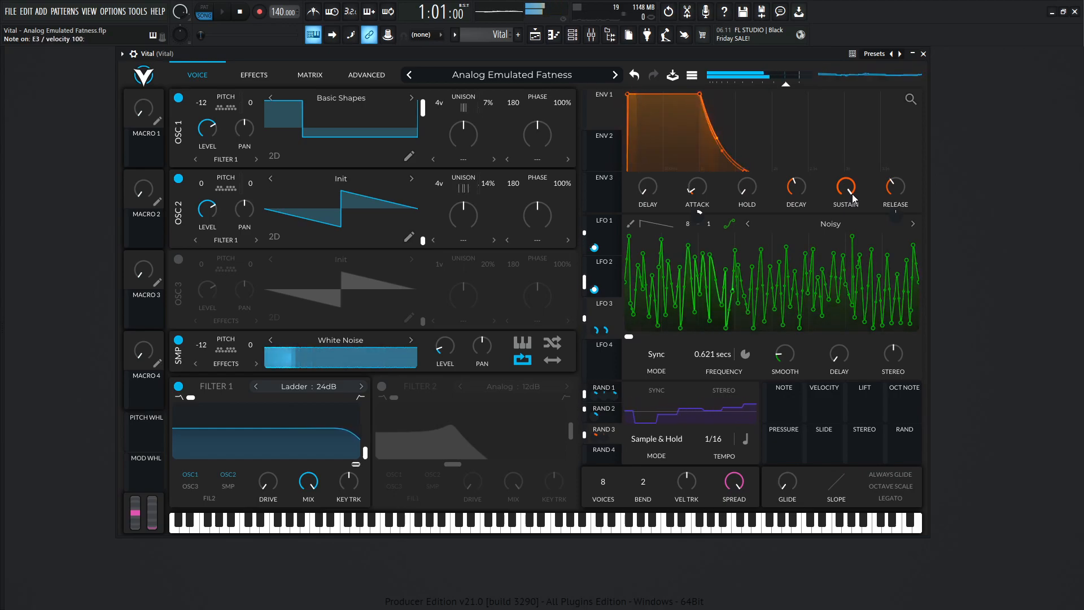
key("x")
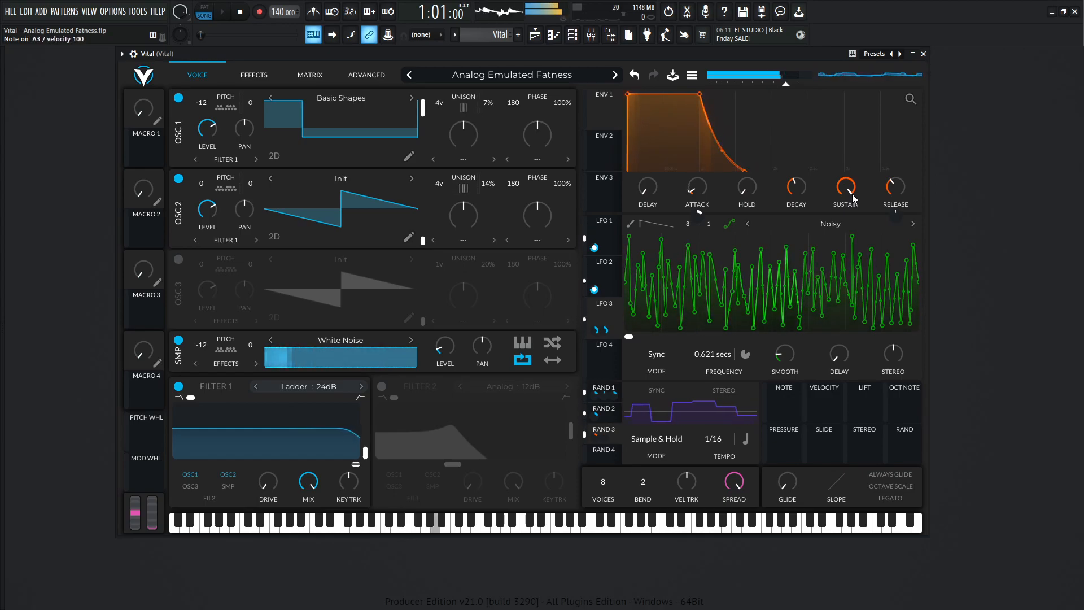
key("b")
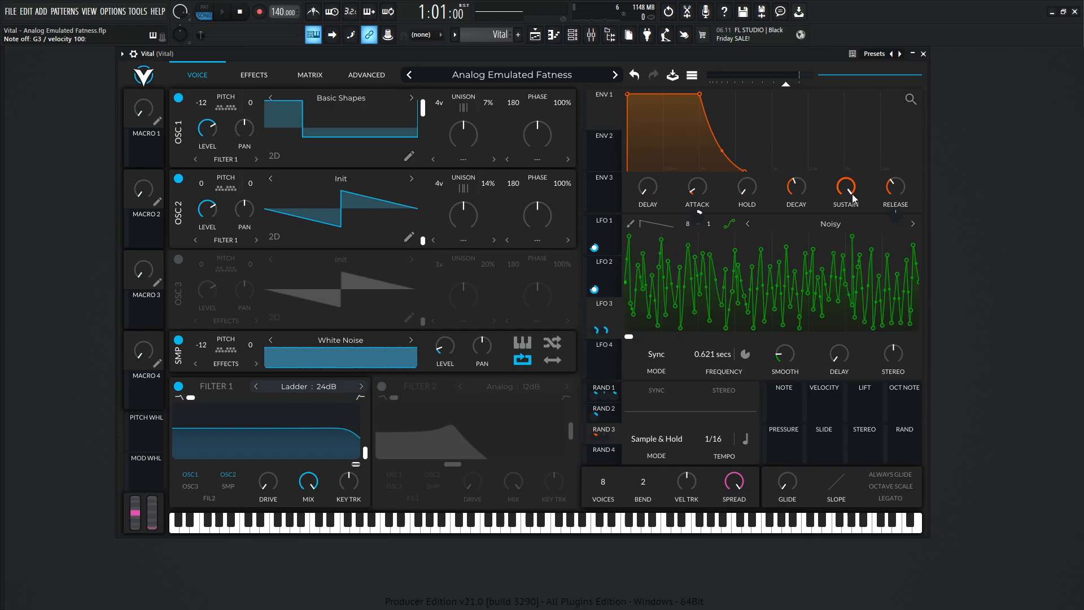
Recheck the modulated distortion drive in the effects, return to the voice view and play more test notes.
left_click(255, 75)
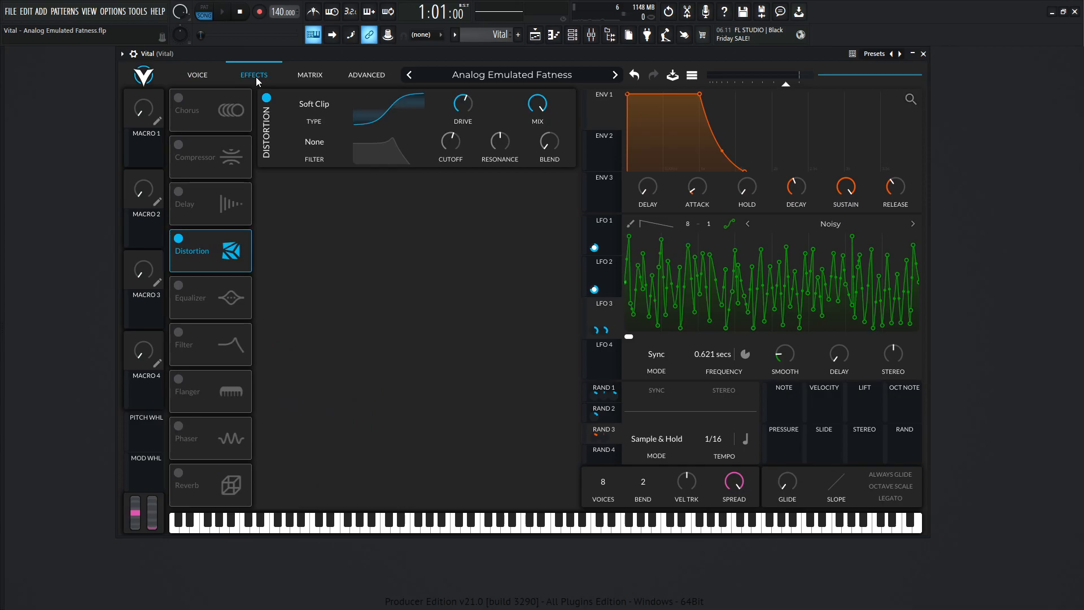
key("x")
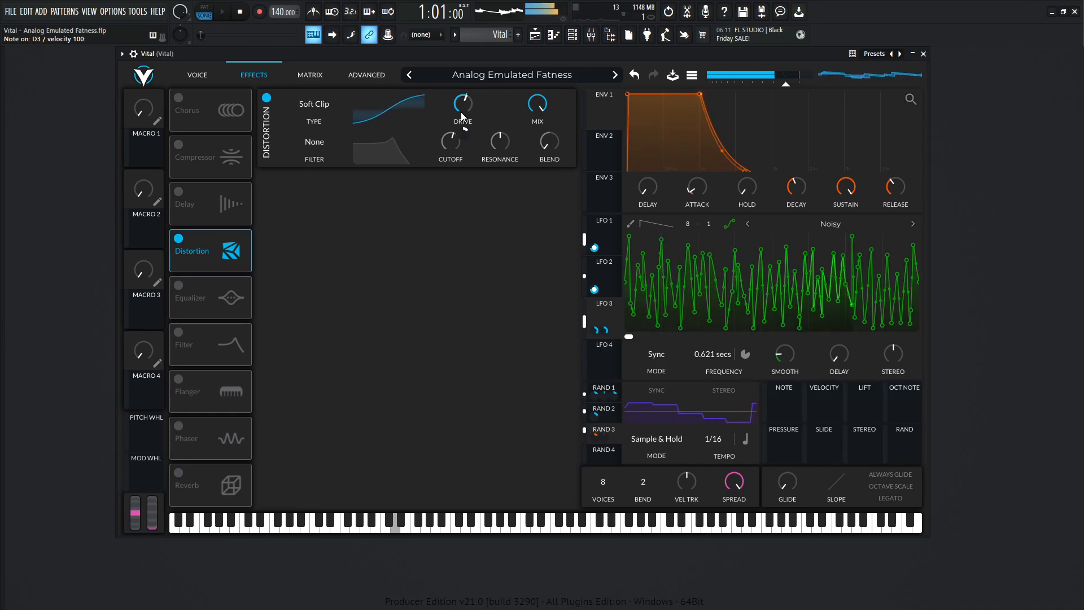
left_click(197, 75)
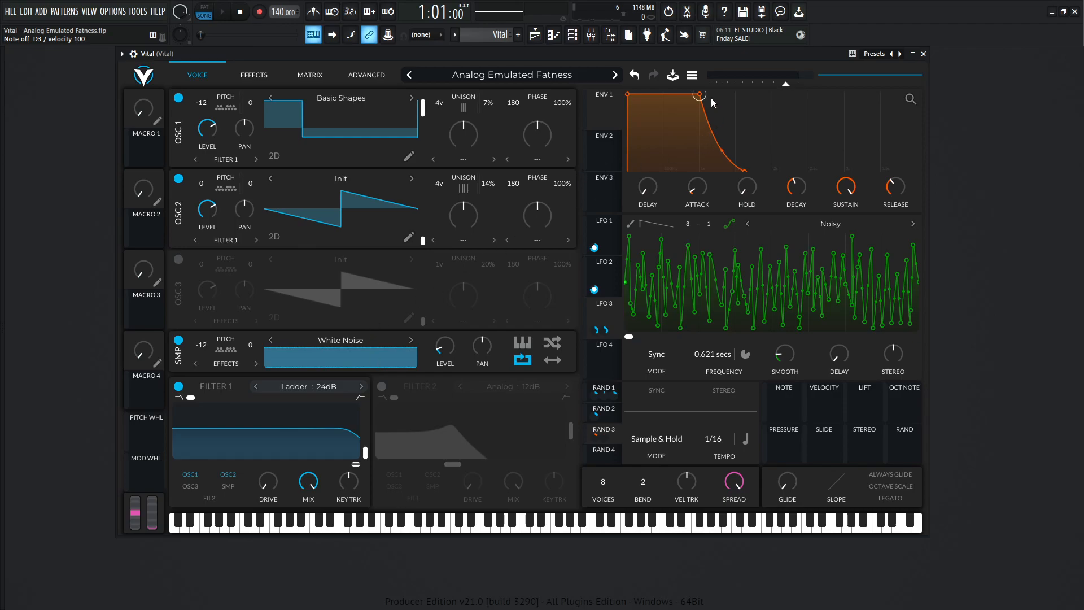
key("x")
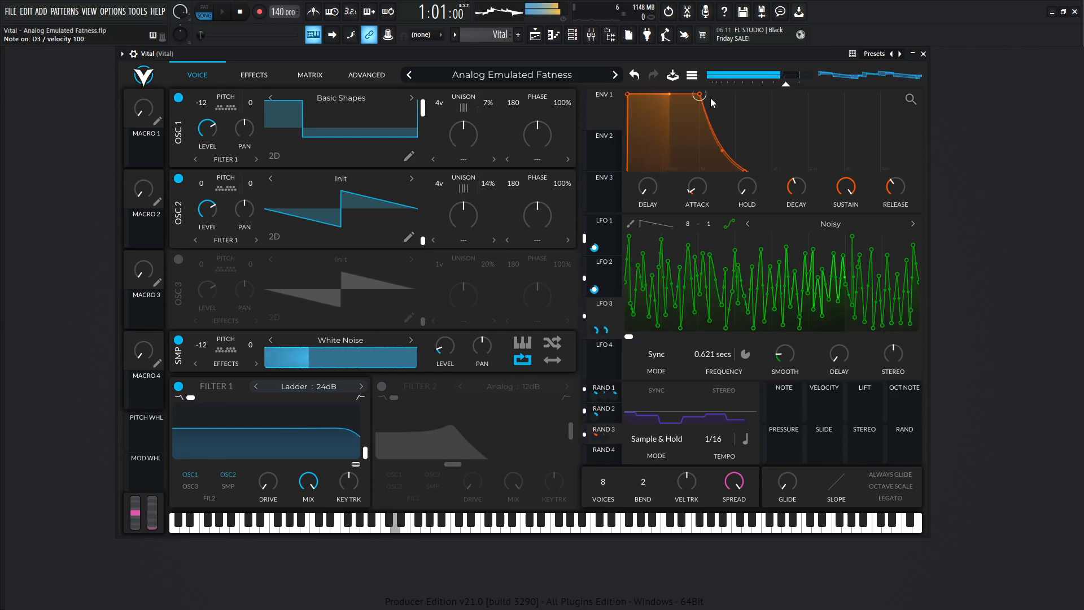
key("b")
key("x")
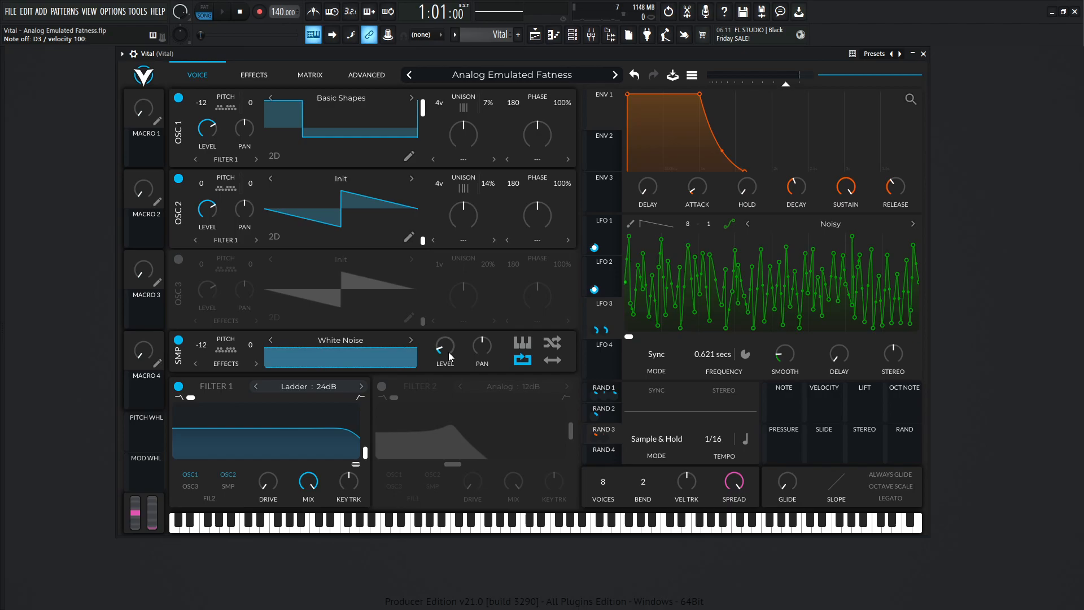
Switch off oscillators 1 and 2 to isolate the White Noise sample, and switch both back on.
left_click(179, 180)
left_click(179, 99)
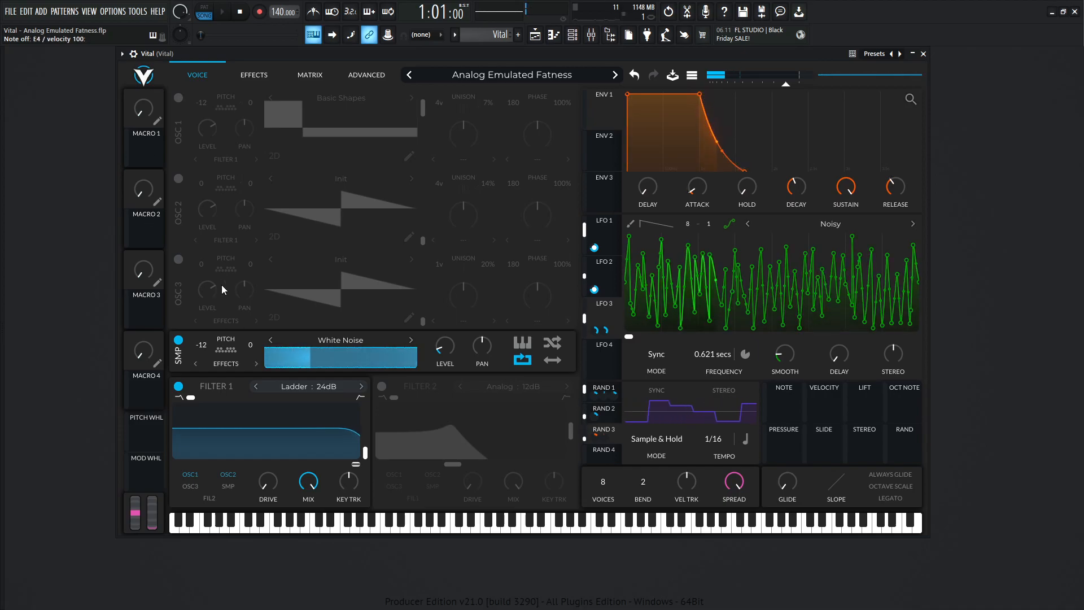
left_click(179, 180)
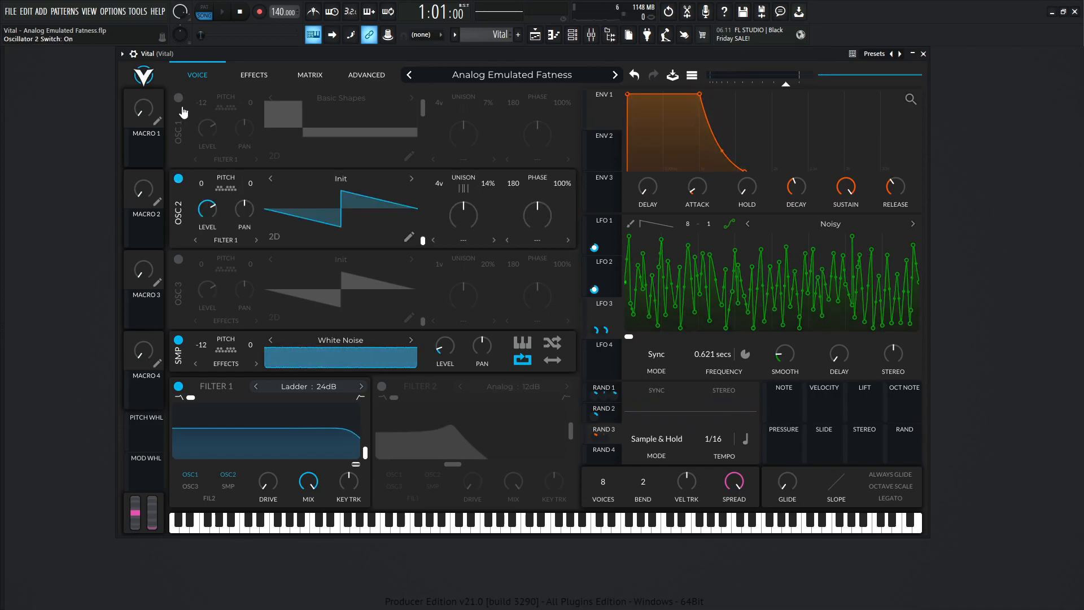
left_click(178, 98)
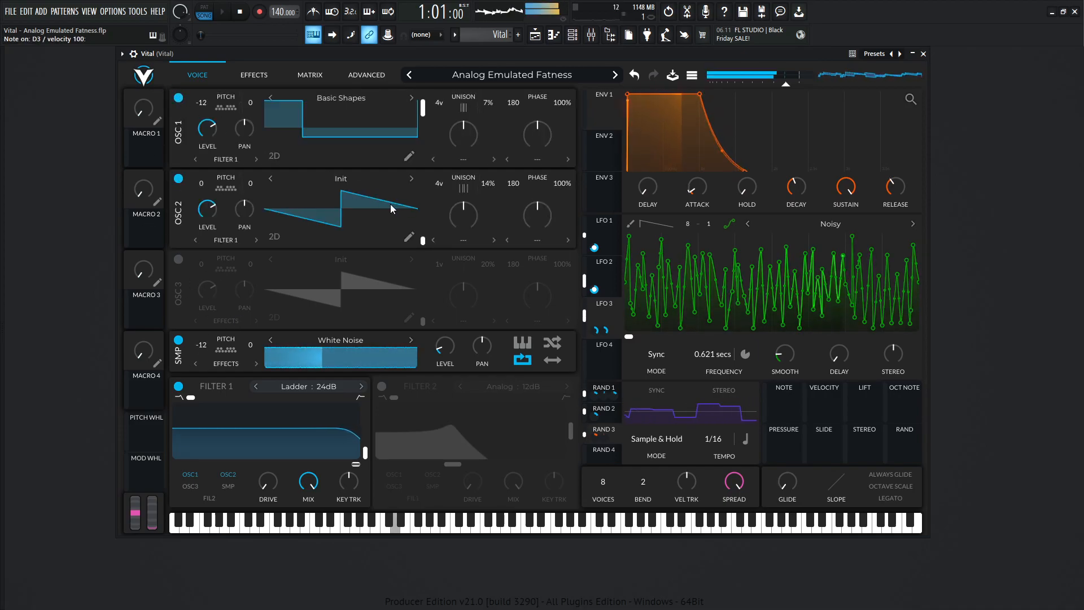